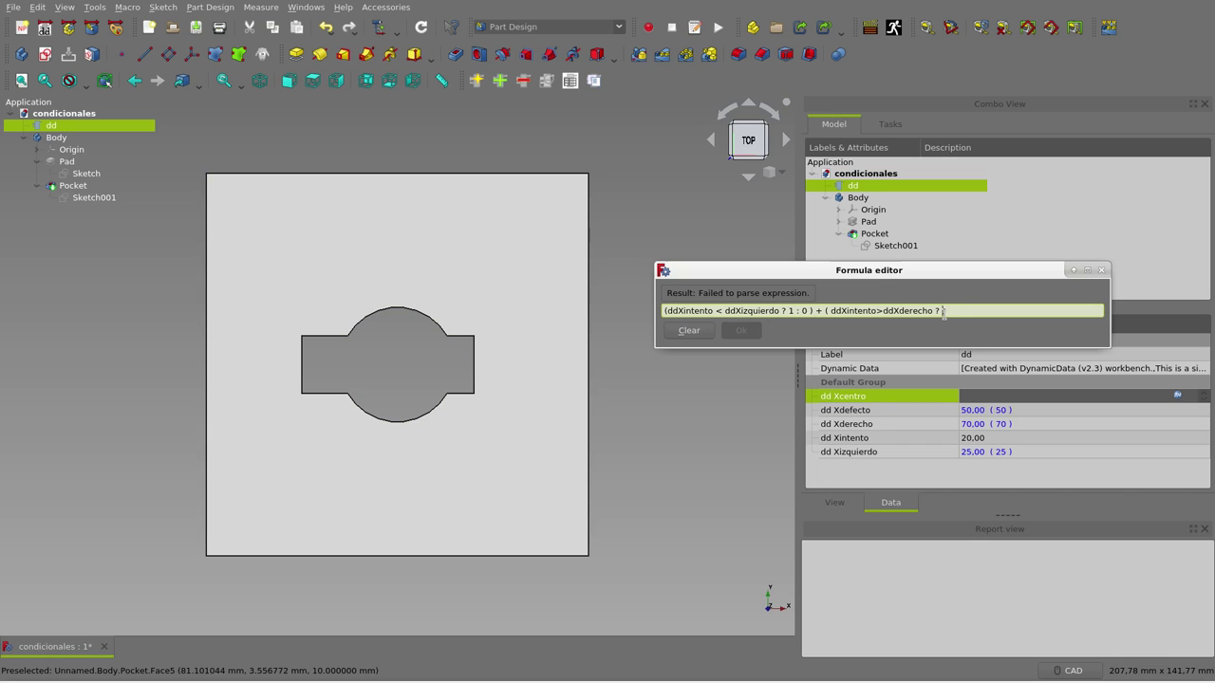
Finish the Xcentro formula so it ends with (ddXintento > ddXderecho ? 1 : 0), evaluating to 1.00.
{"action": "type", "text": ")"}
{"action": "left_click", "coordinate": [879, 311]}
{"action": "left_click", "coordinate": [947, 313]}
{"action": "type", "text": "1 : "}
{"action": "type", "text": "0"}
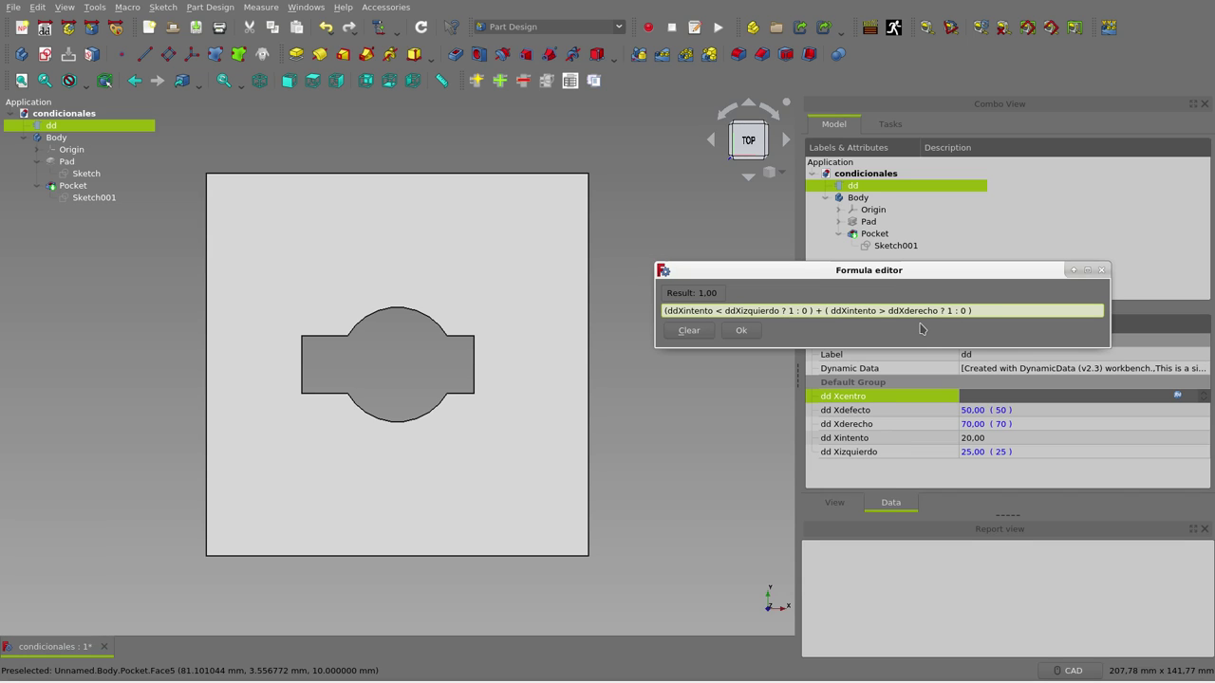
Append '== 1' to the end of the Xcentro expression.
{"action": "type", "text": "== 1"}
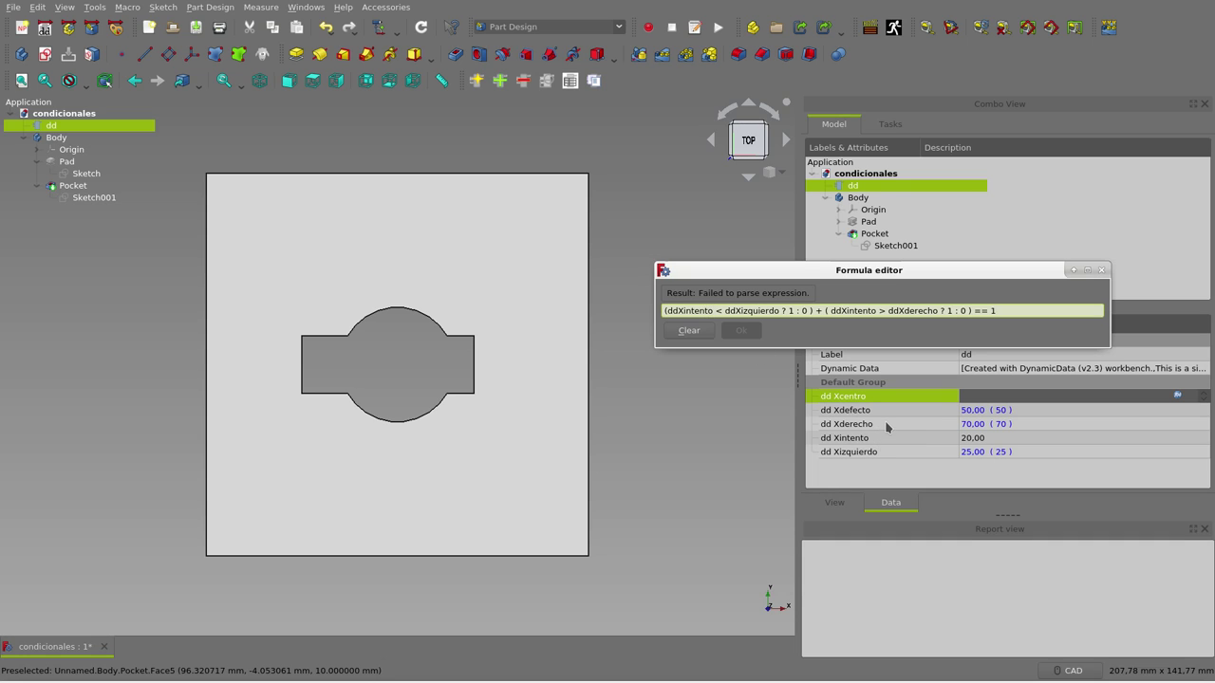
Reopen the Formula editor for dd Xcentro and move it to the screen centre.
{"action": "left_click", "coordinate": [973, 429]}
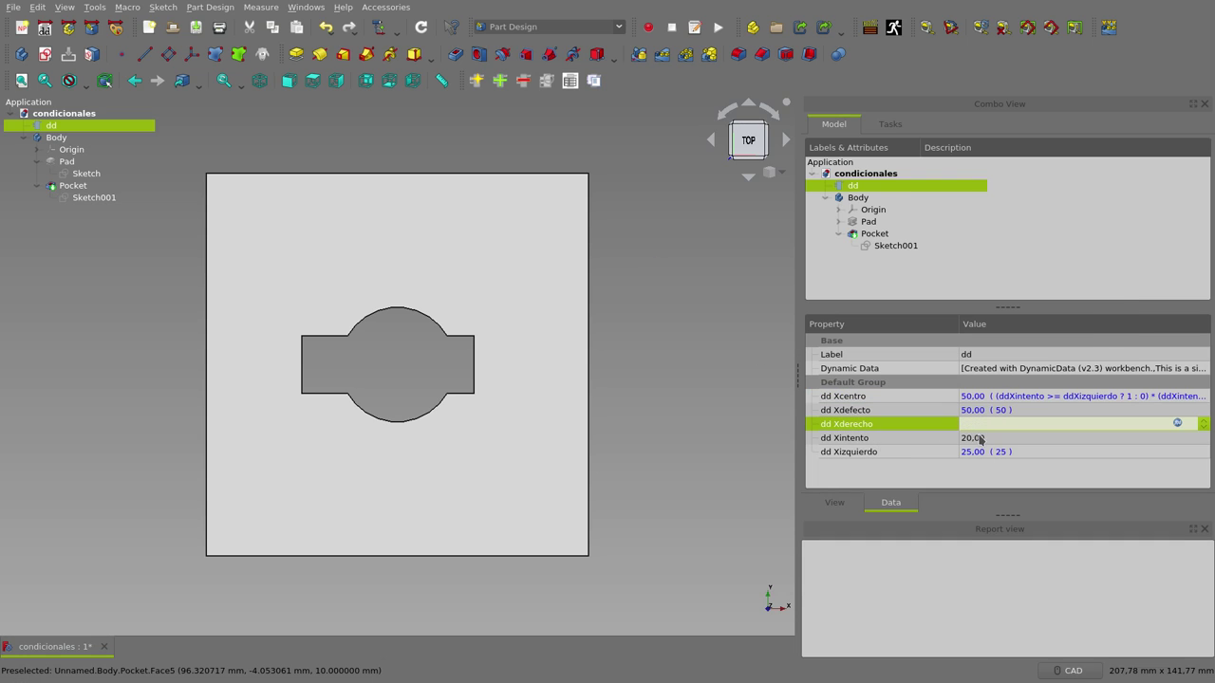
{"action": "left_click", "coordinate": [978, 454]}
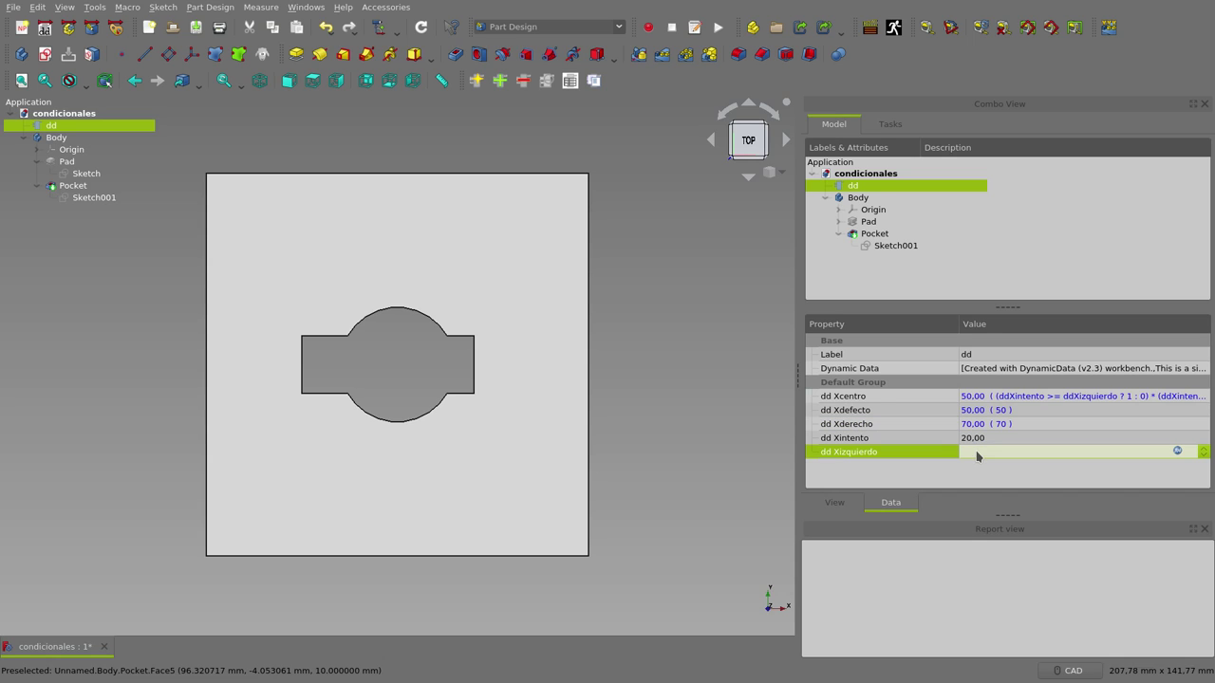
{"action": "left_click", "coordinate": [1003, 398]}
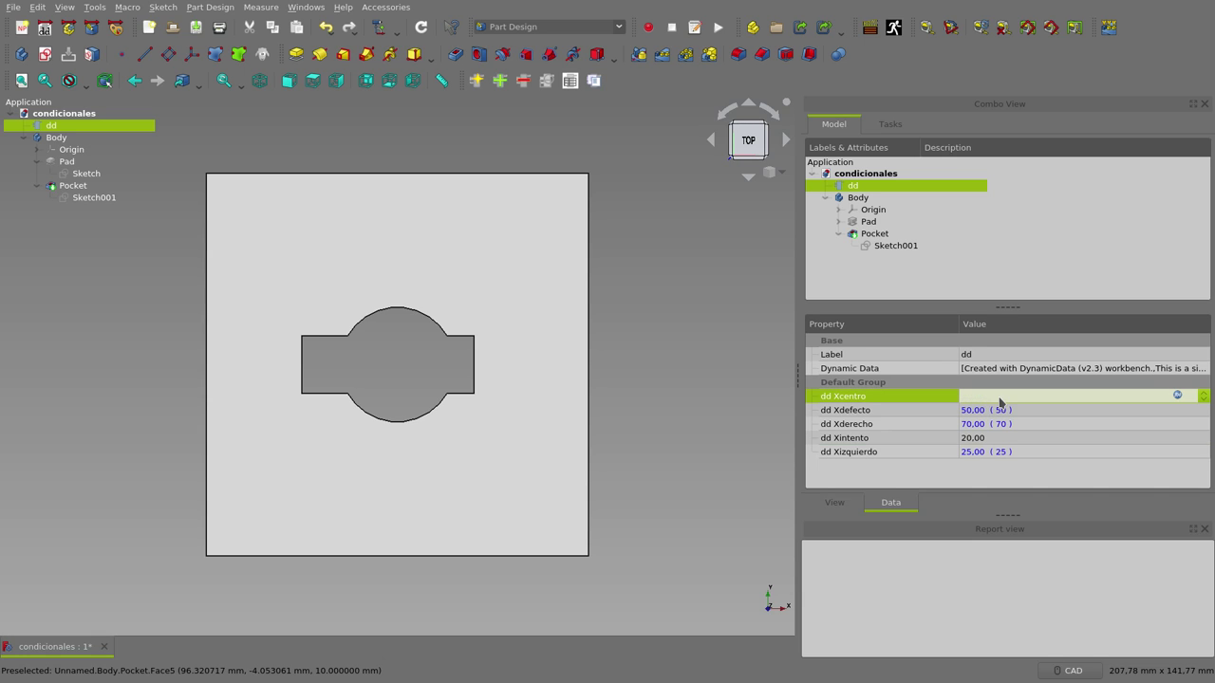
{"action": "left_click", "coordinate": [1178, 395]}
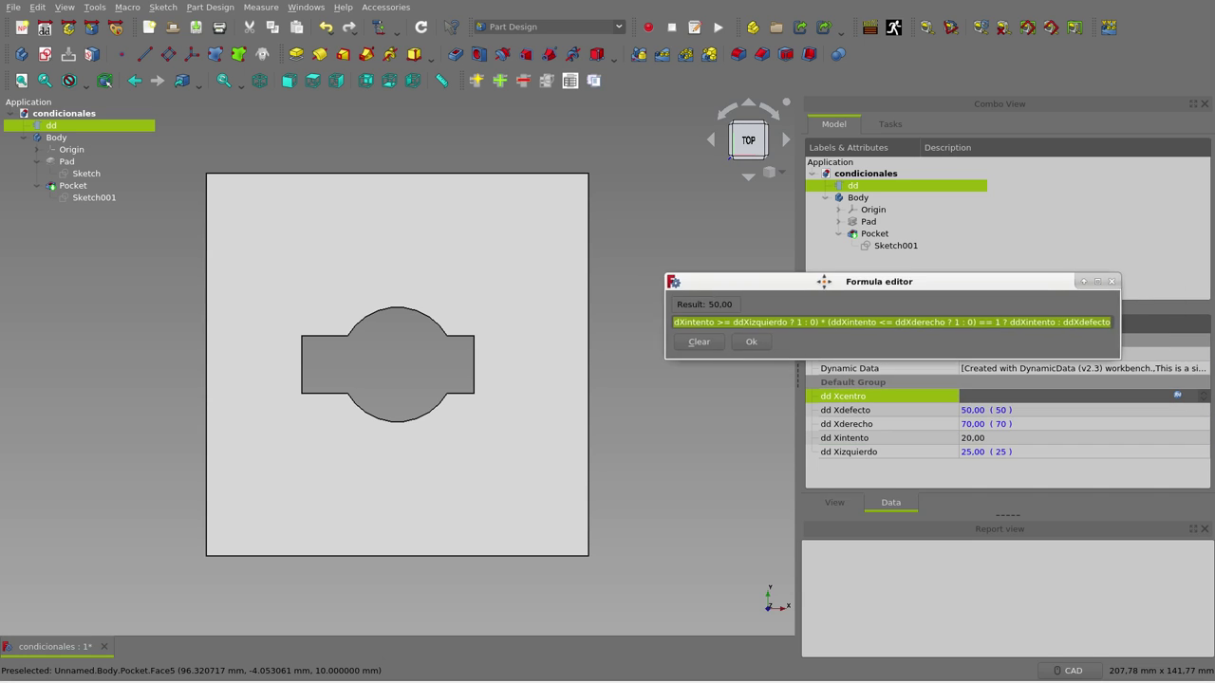
{"action": "left_click_drag", "start_coordinate": [1114, 361], "coordinate": [761, 283]}
Change the first test to ddXintento < ddXizquierdo and join both tests with '+' instead of '*'.
{"action": "left_click", "coordinate": [653, 318]}
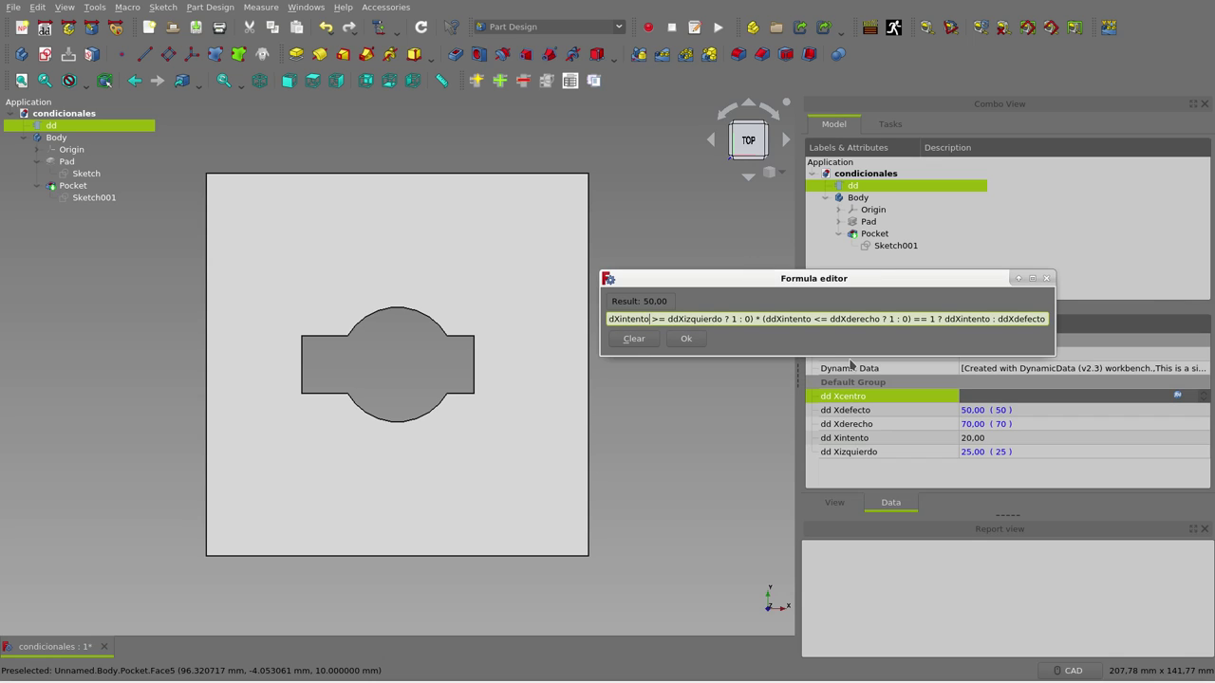
{"action": "key", "text": "Home"}
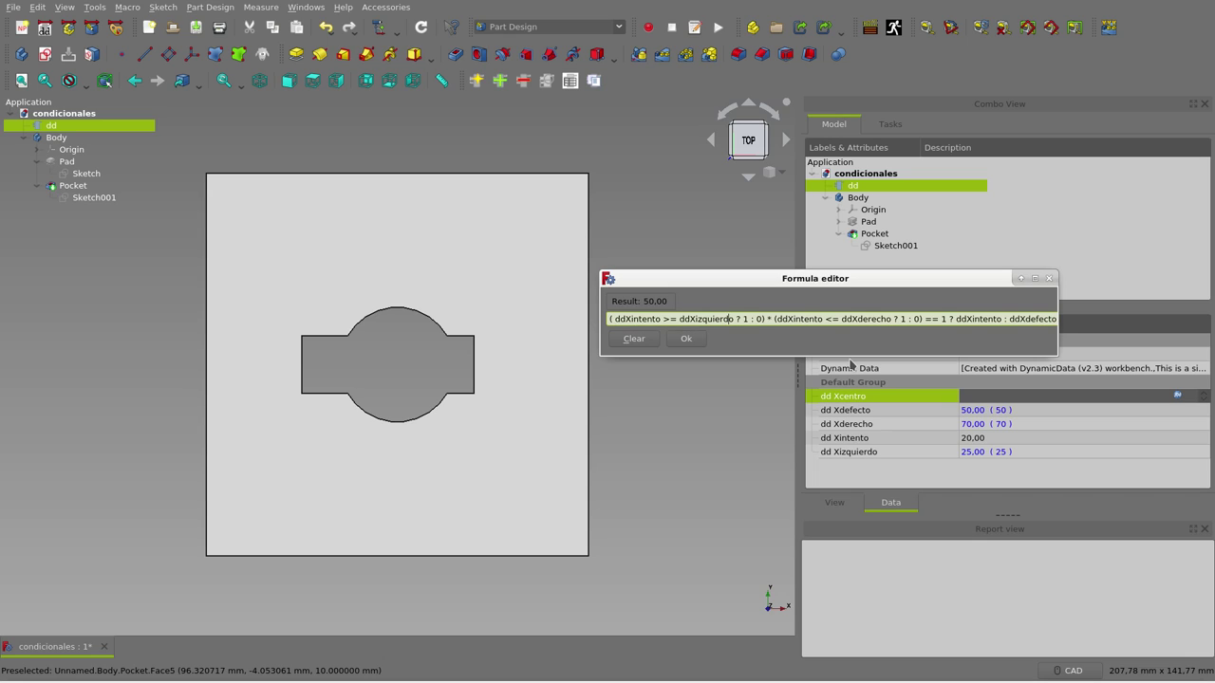
{"action": "key", "text": "Right"}
{"action": "key", "text": "Right"}
{"action": "key", "text": "BackSpace"}
{"action": "key", "text": "BackSpace"}
{"action": "key", "text": "BackSpace"}
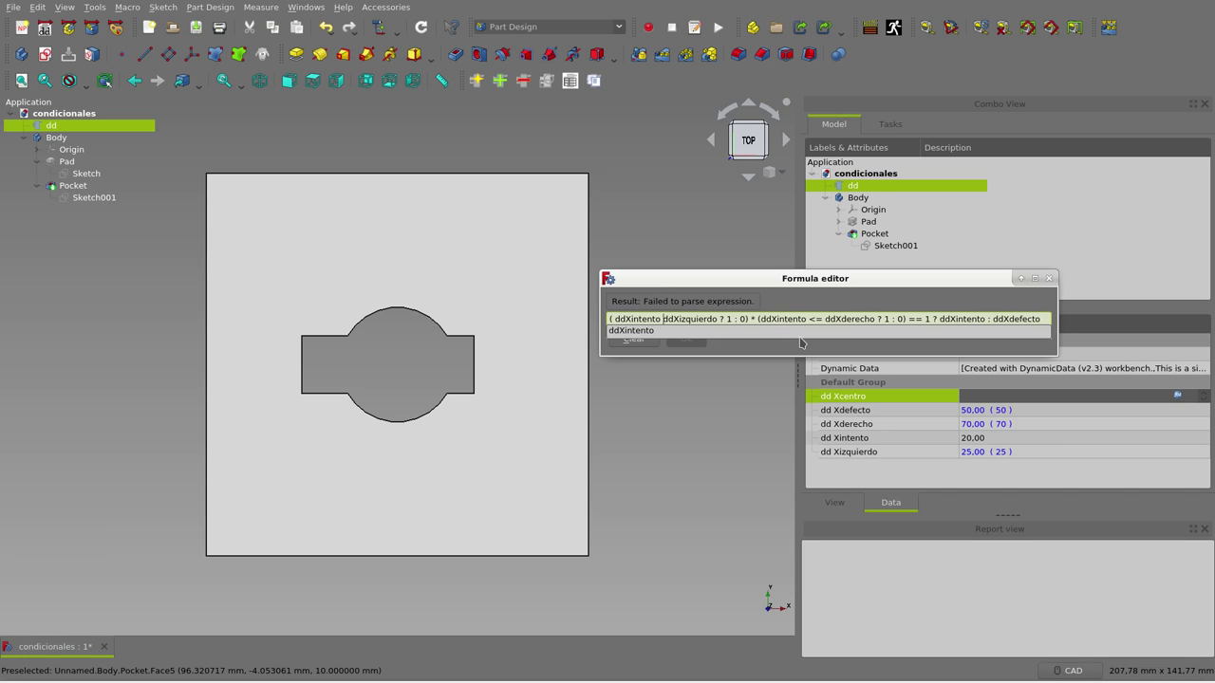
{"action": "type", "text": "<"}
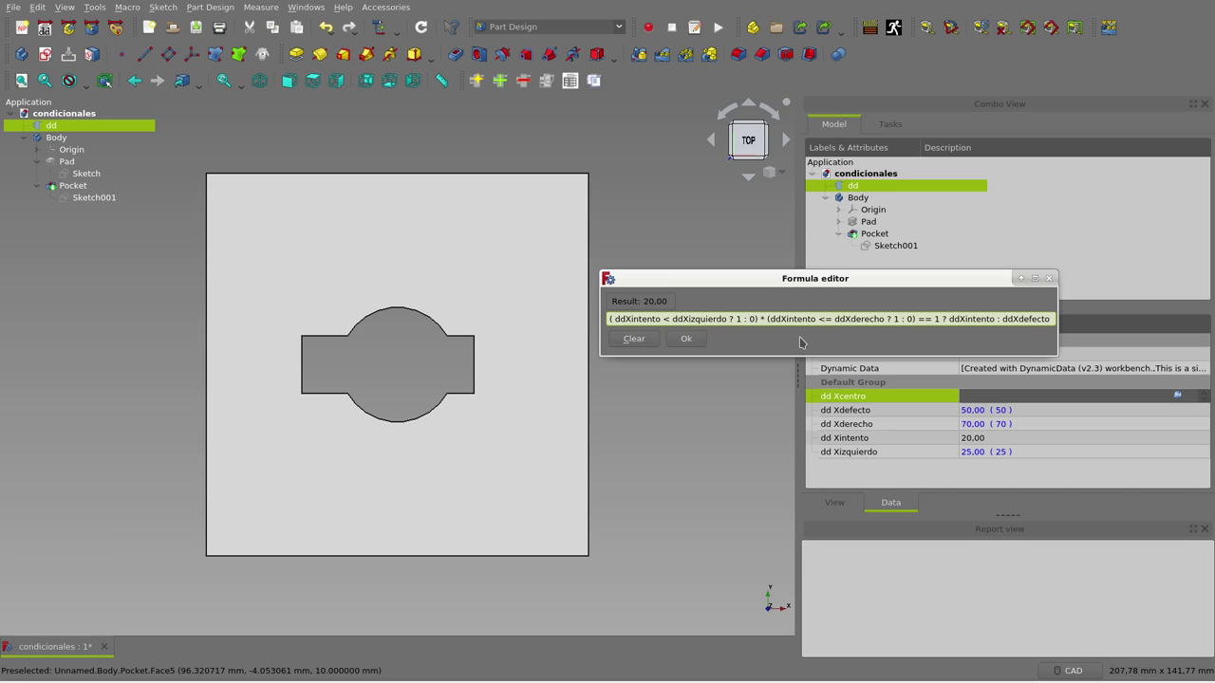
{"action": "key", "text": "Delete"}
{"action": "key", "text": "Delete"}
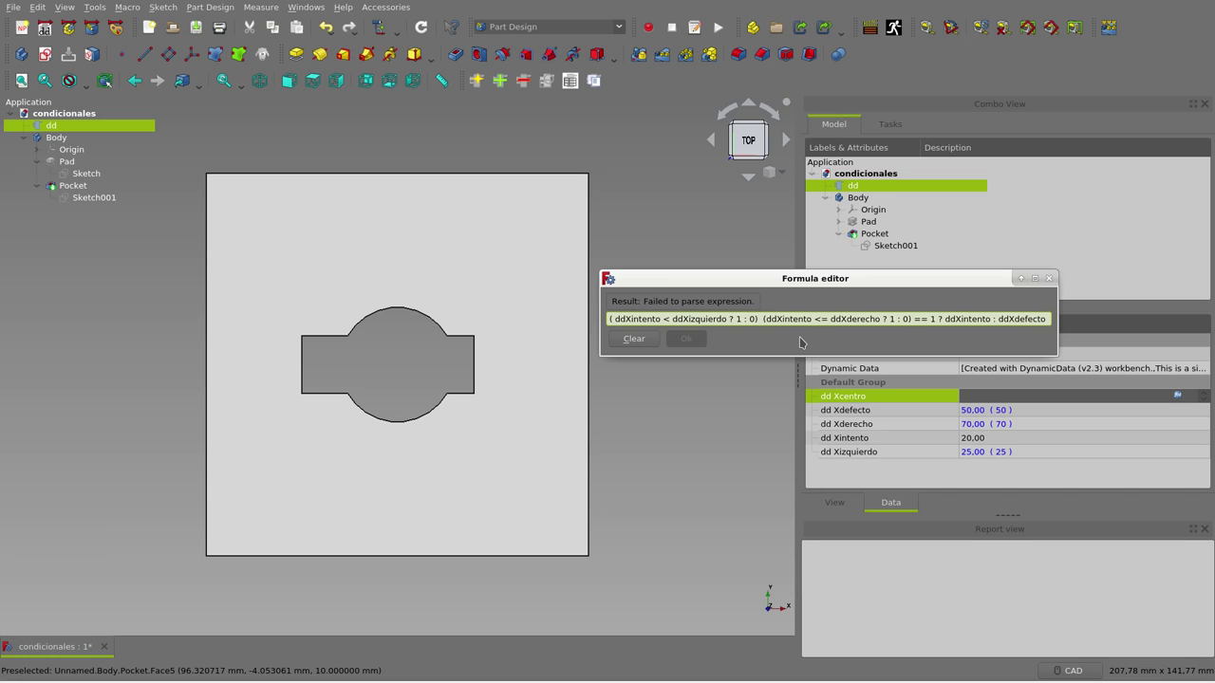
{"action": "type", "text": "+"}
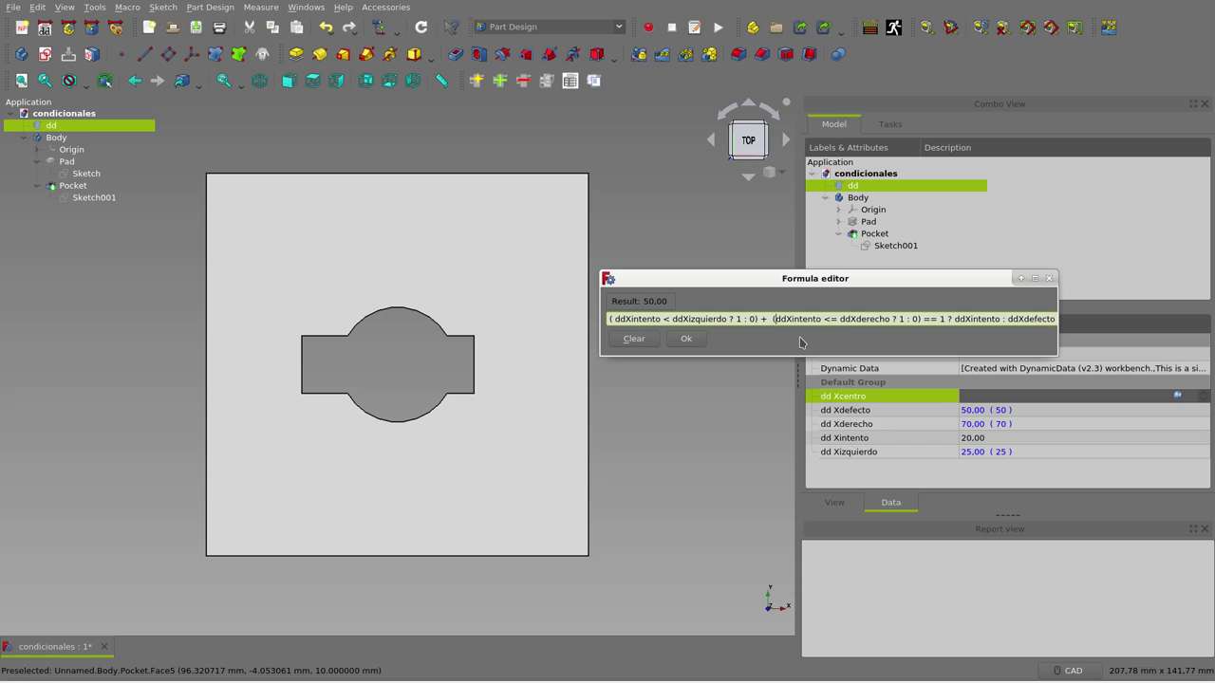
Replace '<=' with '>' before ddXderecho so the formula evaluates to 20.00.
{"action": "key", "text": "BackSpace"}
{"action": "key", "text": "BackSpace"}
{"action": "key", "text": "BackSpace"}
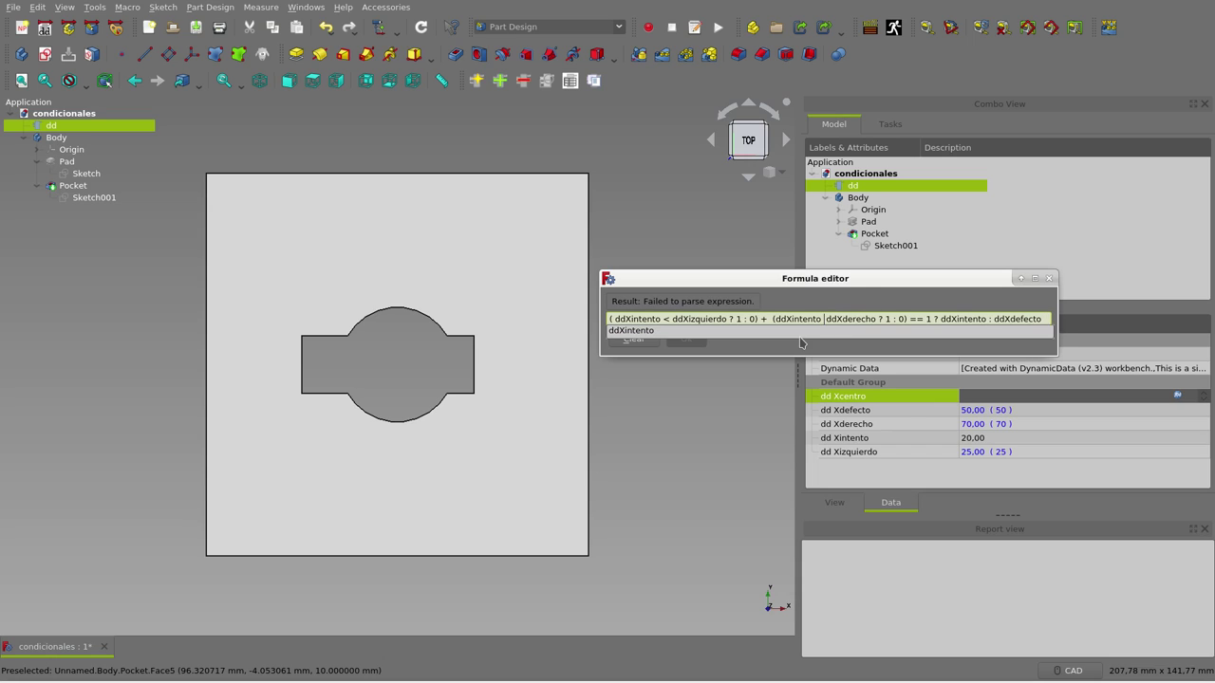
{"action": "type", "text": ">"}
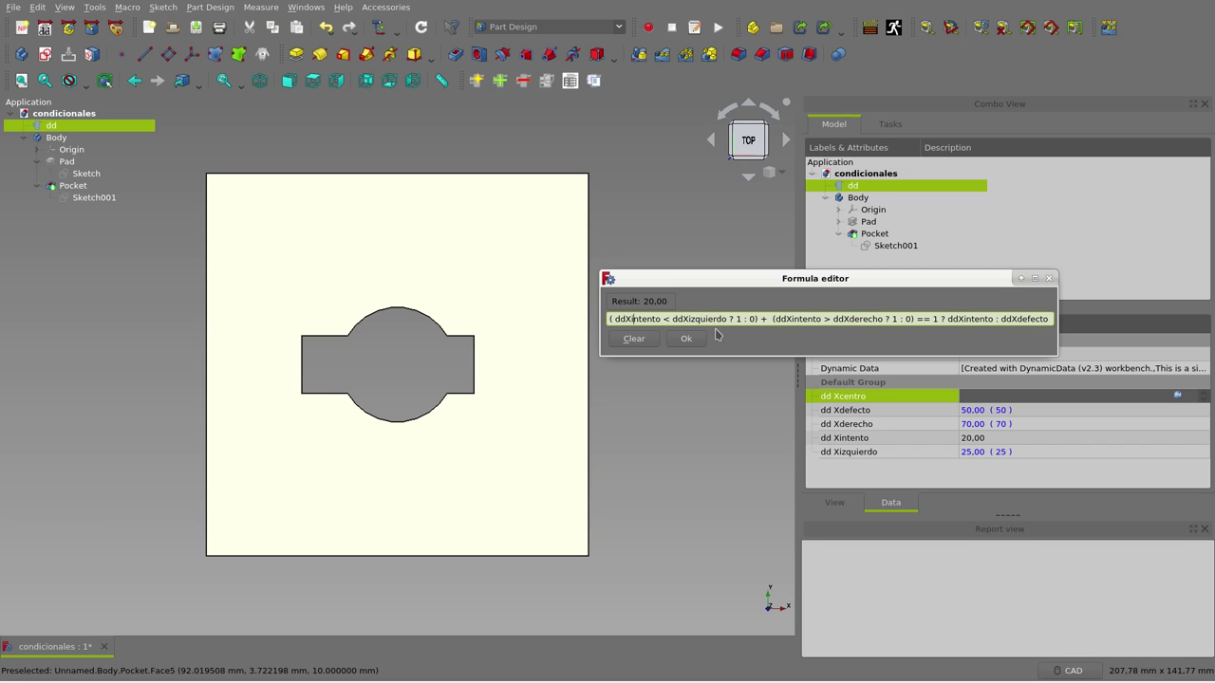
{"action": "left_click", "coordinate": [734, 321]}
{"action": "left_click", "coordinate": [916, 319]}
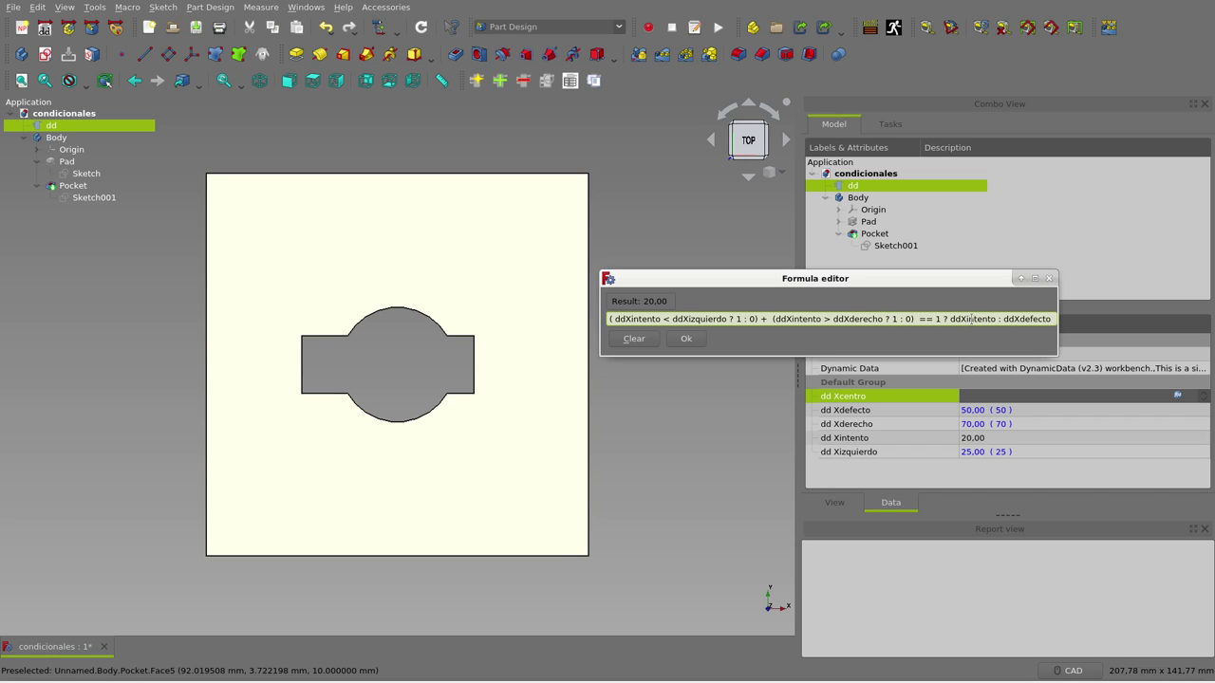
{"action": "left_click", "coordinate": [971, 319]}
{"action": "left_click", "coordinate": [1017, 319]}
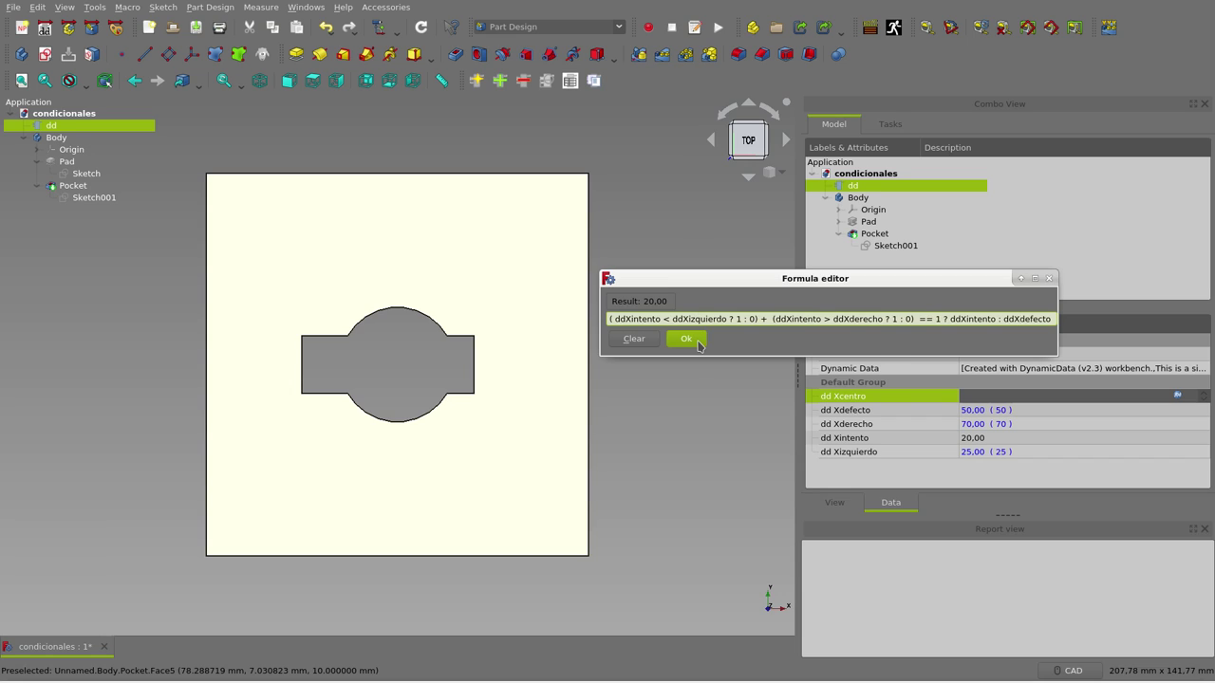
Accept the Xcentro formula, then select the dd Xdefecto and Xcentro value cells.
{"action": "left_click", "coordinate": [687, 339]}
{"action": "left_click", "coordinate": [1039, 412]}
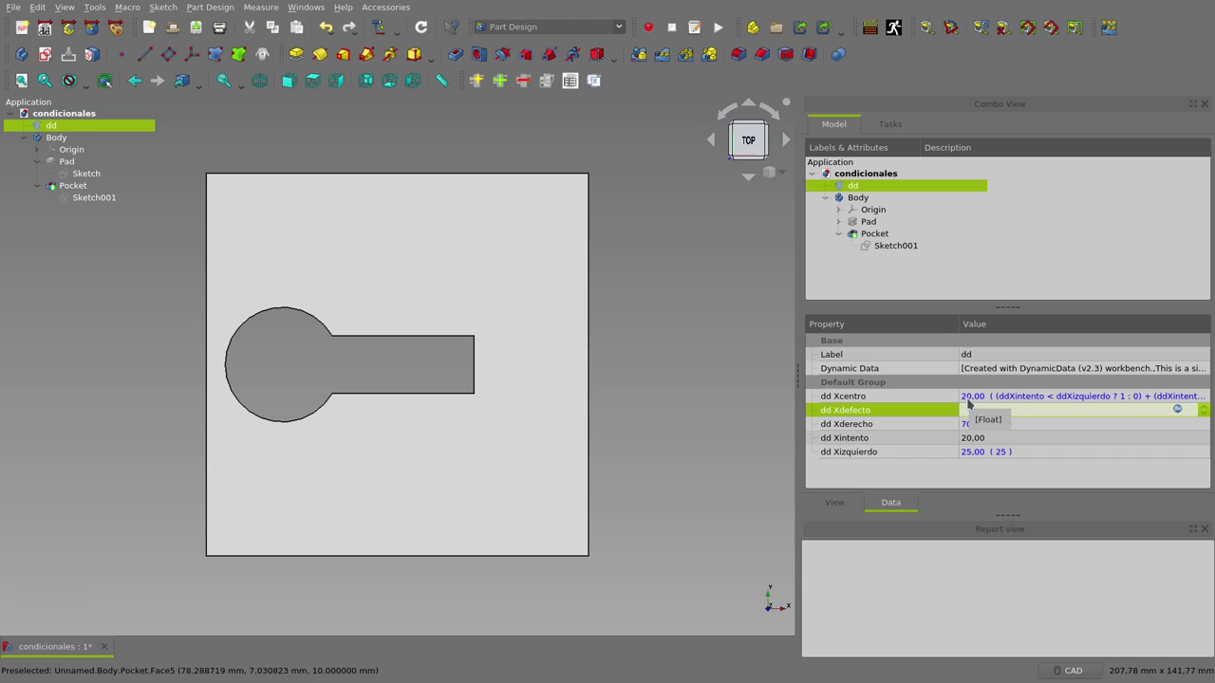
{"action": "left_click", "coordinate": [968, 399]}
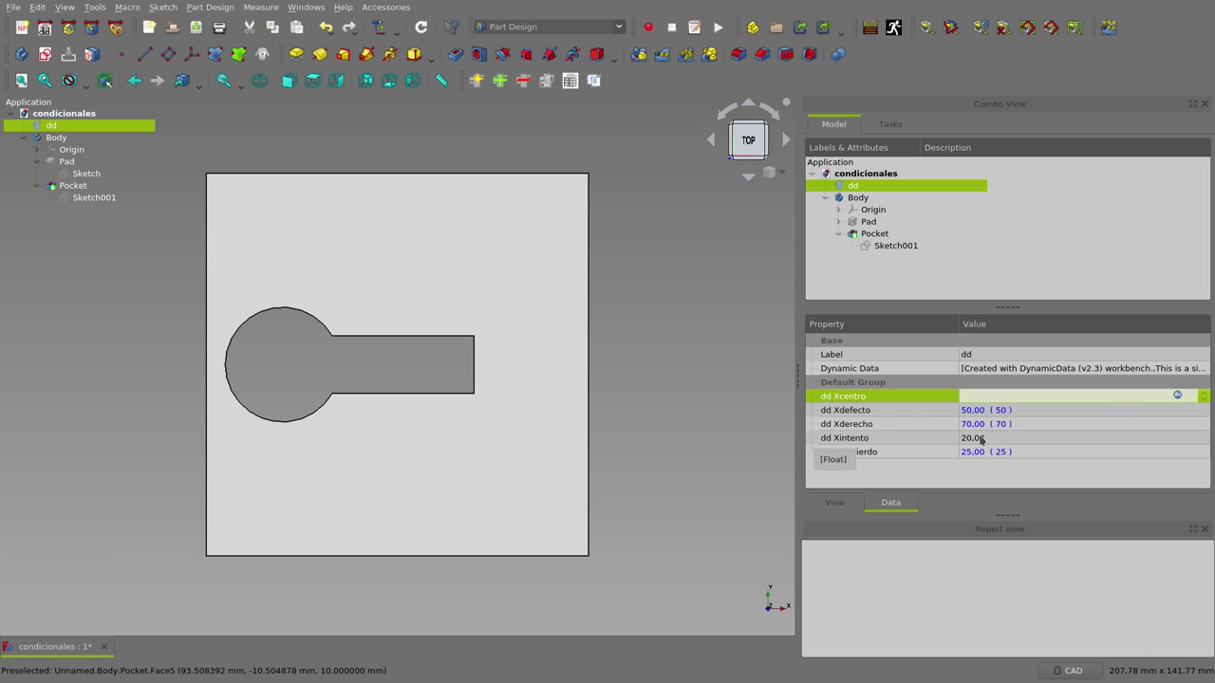
Select the dd Xintento value cell, showing 20.00, for editing.
{"action": "left_click", "coordinate": [984, 437]}
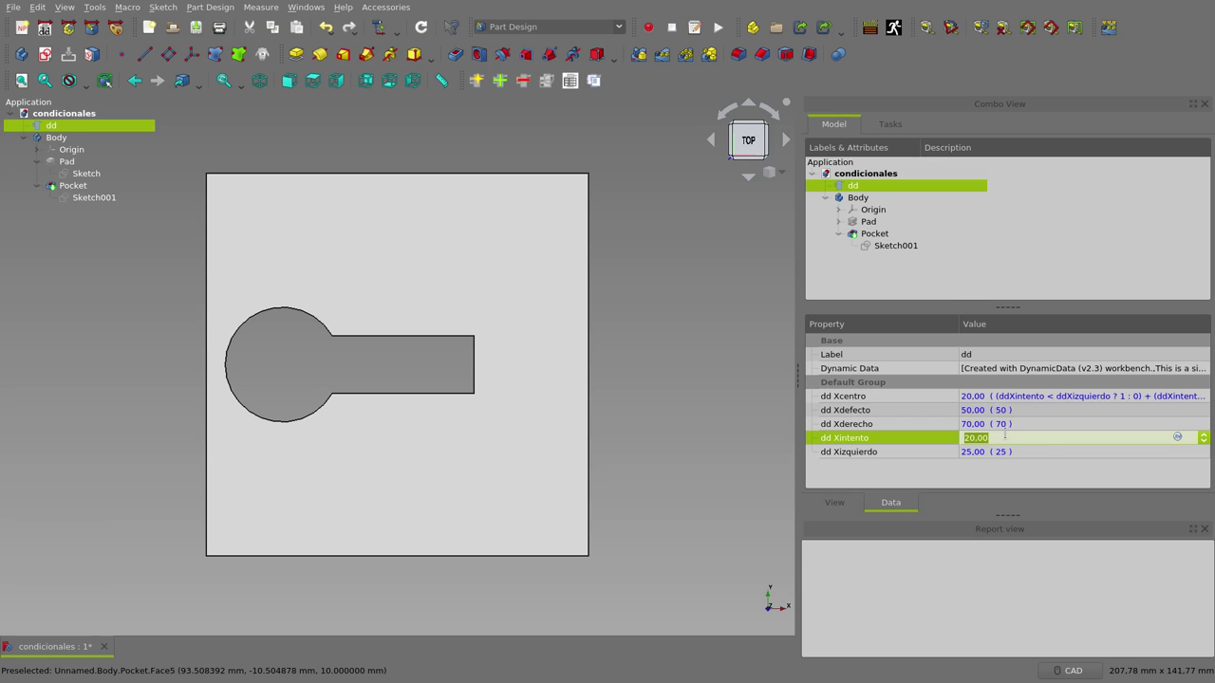